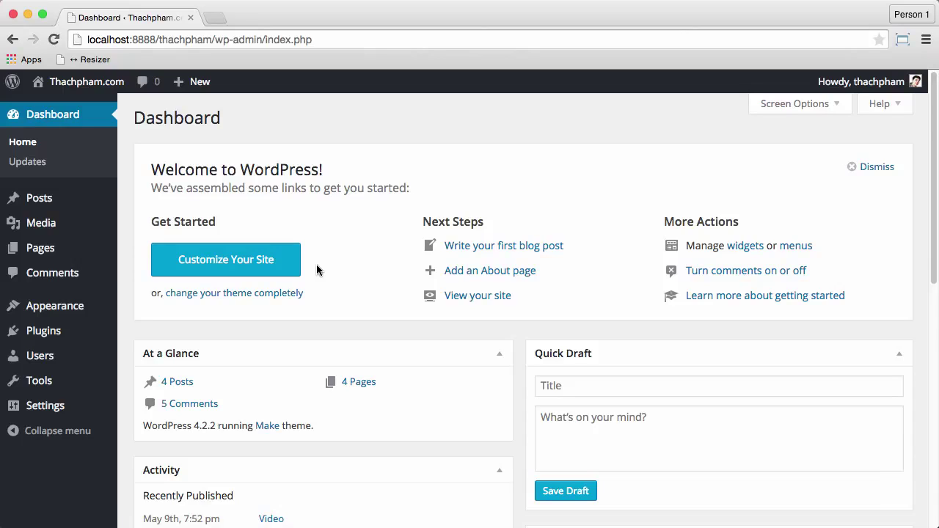
Open the Export tool and view the export options for all content, posts and pages.
{"action": "mouse_move", "coordinate": [44, 381]}
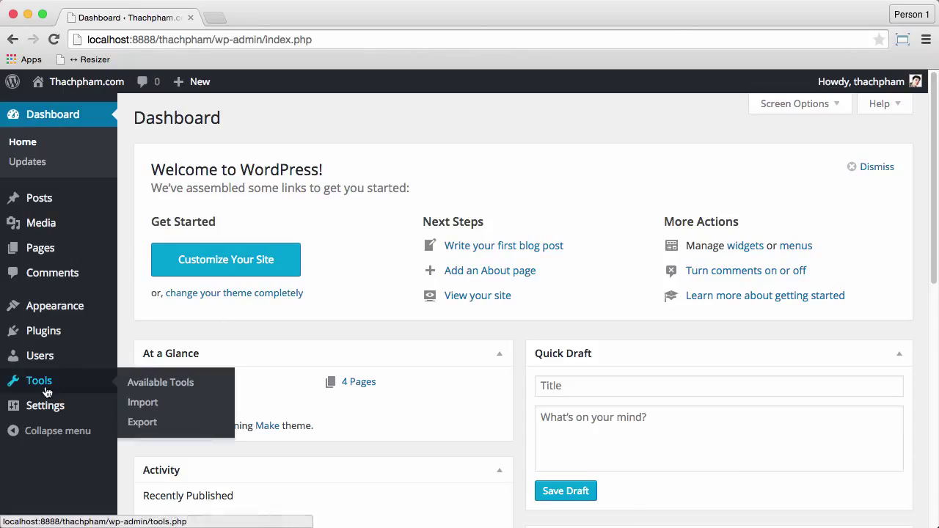
{"action": "left_click", "coordinate": [142, 423]}
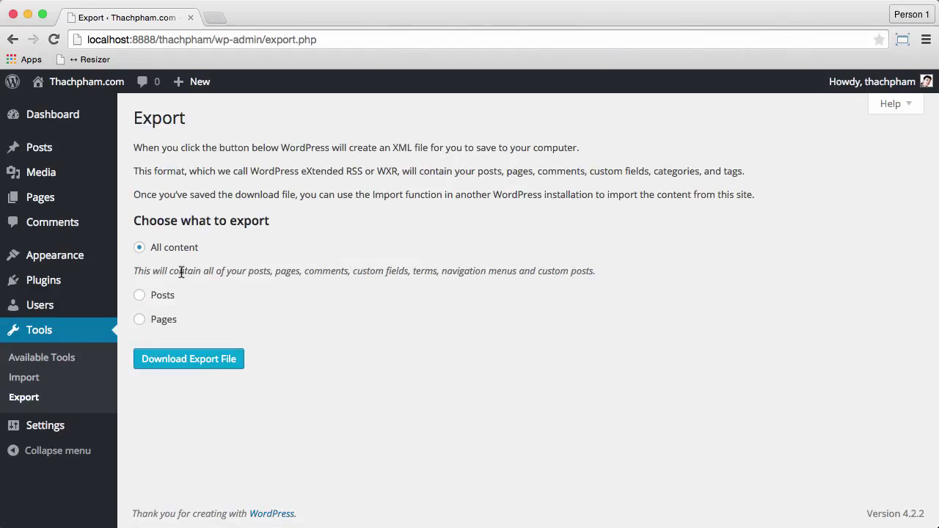
{"action": "left_click_drag", "start_coordinate": [207, 251], "coordinate": [142, 247]}
{"action": "left_click", "coordinate": [202, 262]}
{"action": "left_click", "coordinate": [162, 298]}
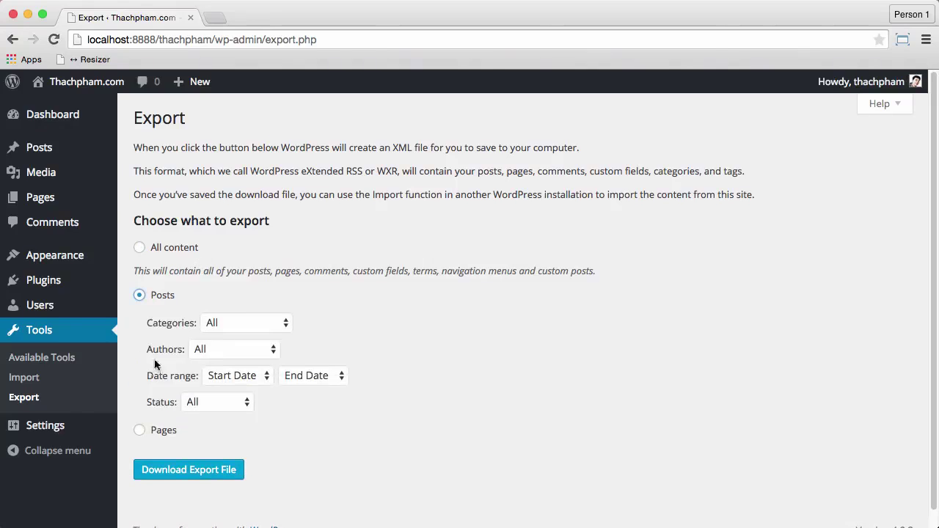
{"action": "left_click", "coordinate": [155, 432]}
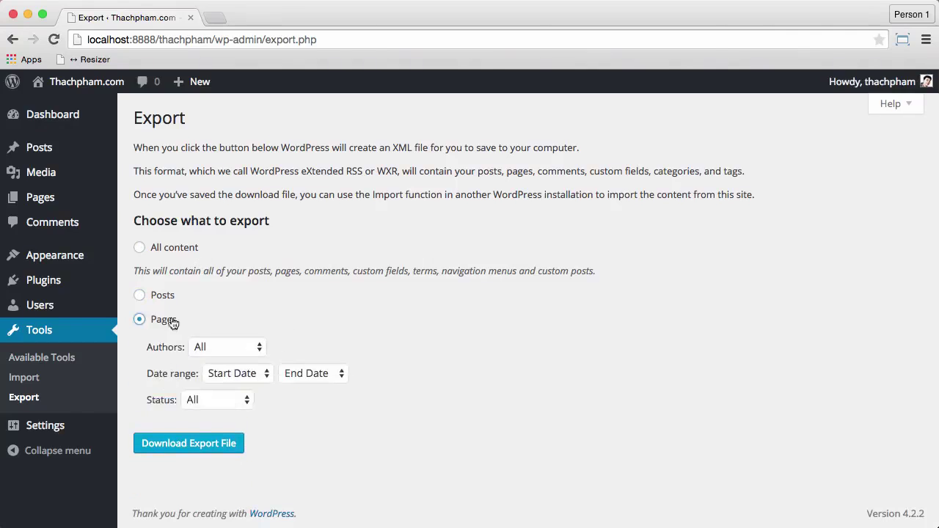
Choose posts as the content to export, keep all categories and authors, and download the export file.
{"action": "key", "text": "Up"}
{"action": "left_click", "coordinate": [216, 323]}
{"action": "key", "text": "Escape"}
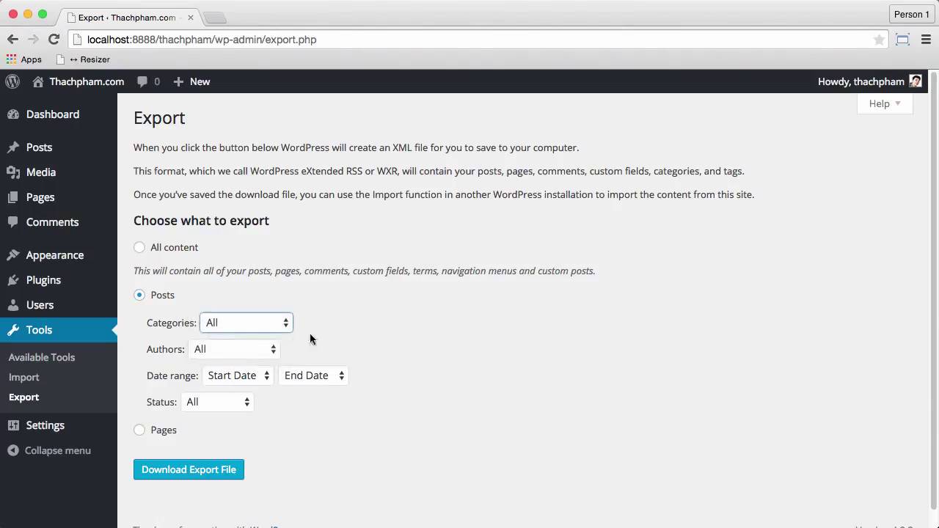
{"action": "key", "text": "Tab"}
{"action": "key", "text": "space"}
{"action": "key", "text": "Escape"}
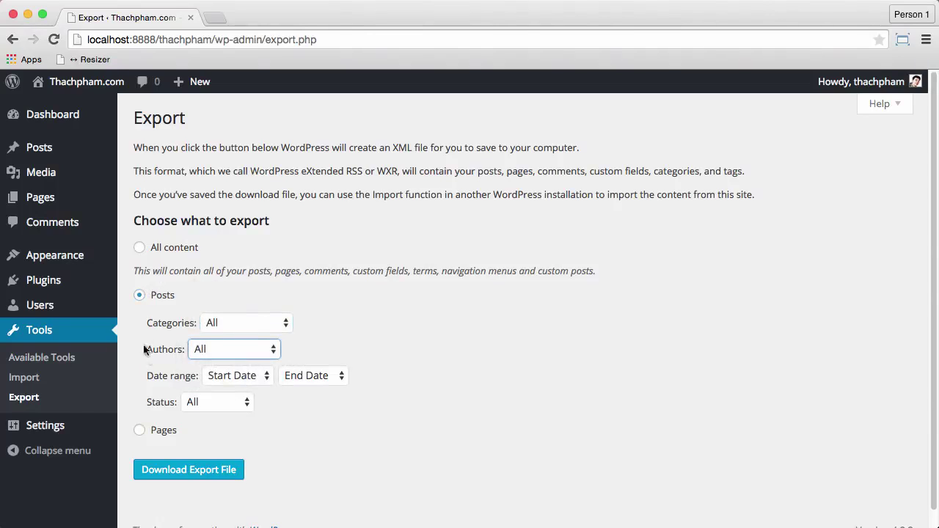
{"action": "left_click", "coordinate": [254, 267]}
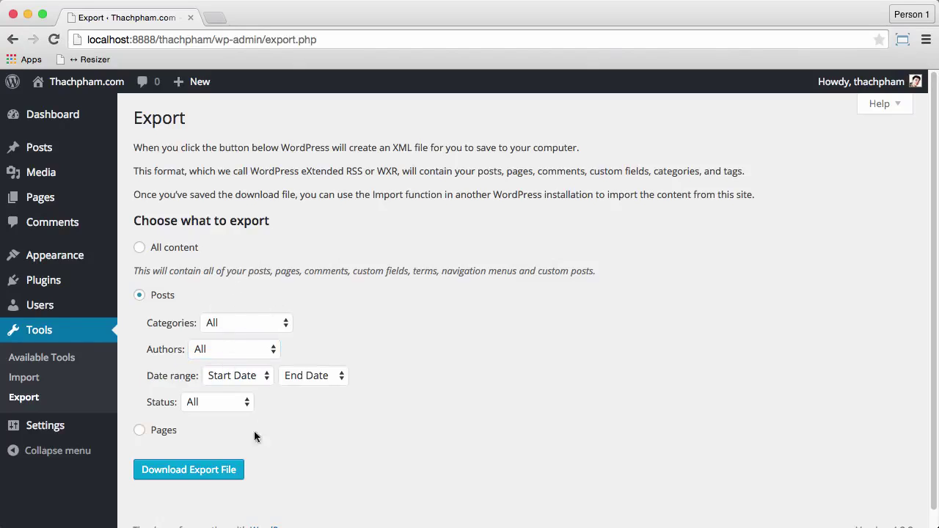
{"action": "left_click", "coordinate": [226, 470]}
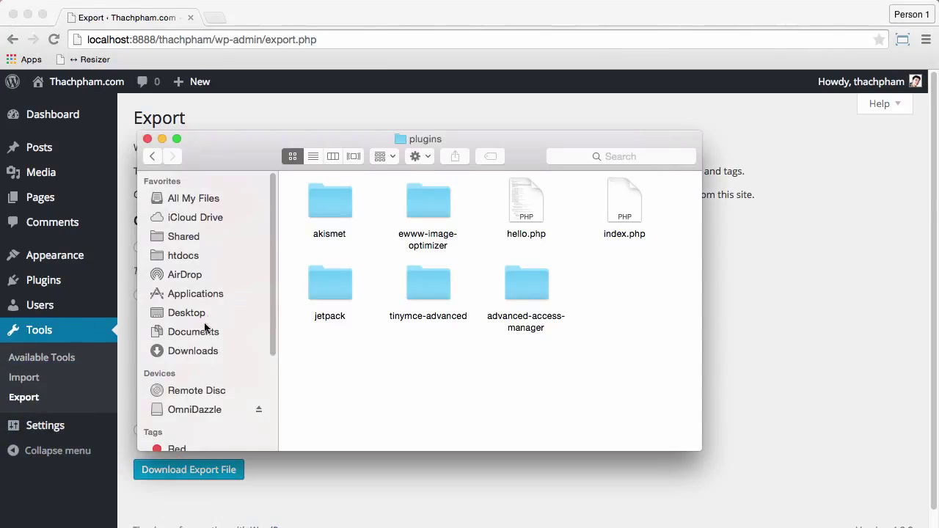
Switch to Finder and check the exported XML file in the Downloads folder.
{"action": "left_click", "coordinate": [194, 351]}
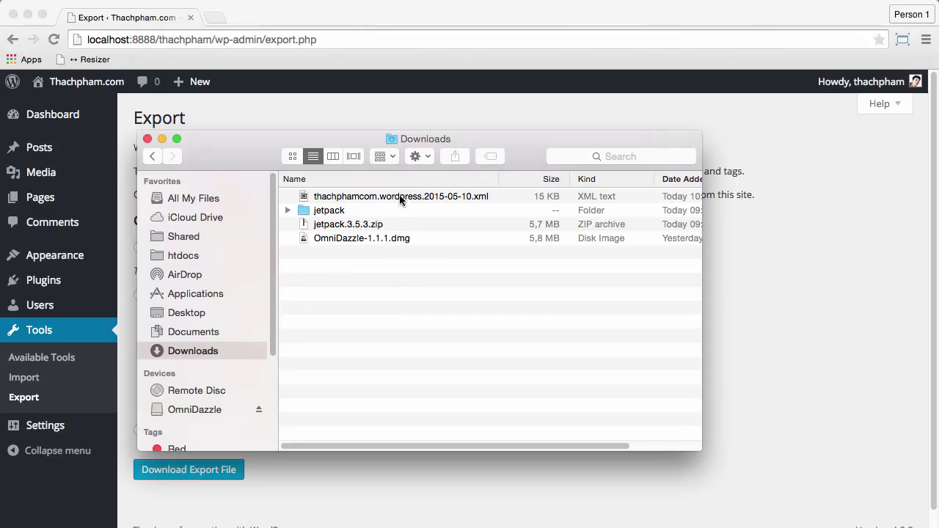
{"action": "left_click", "coordinate": [402, 198]}
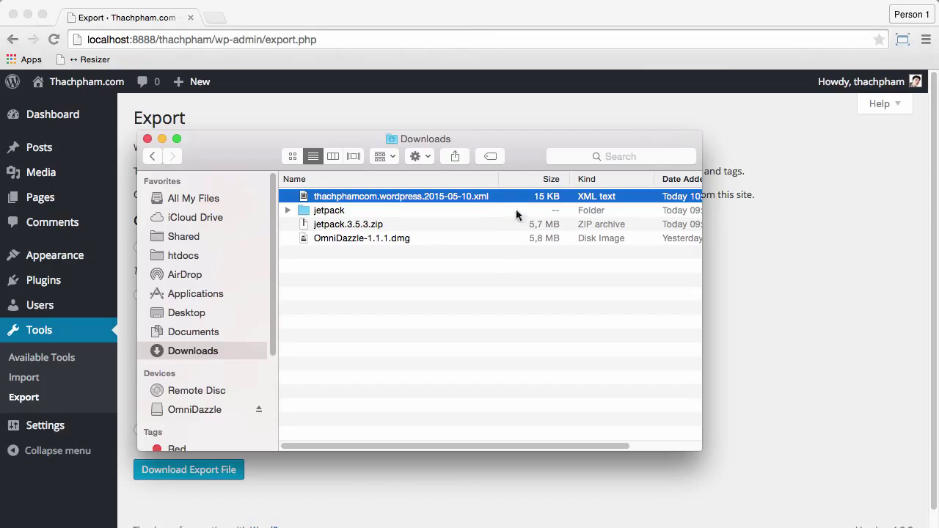
{"action": "left_click", "coordinate": [847, 298]}
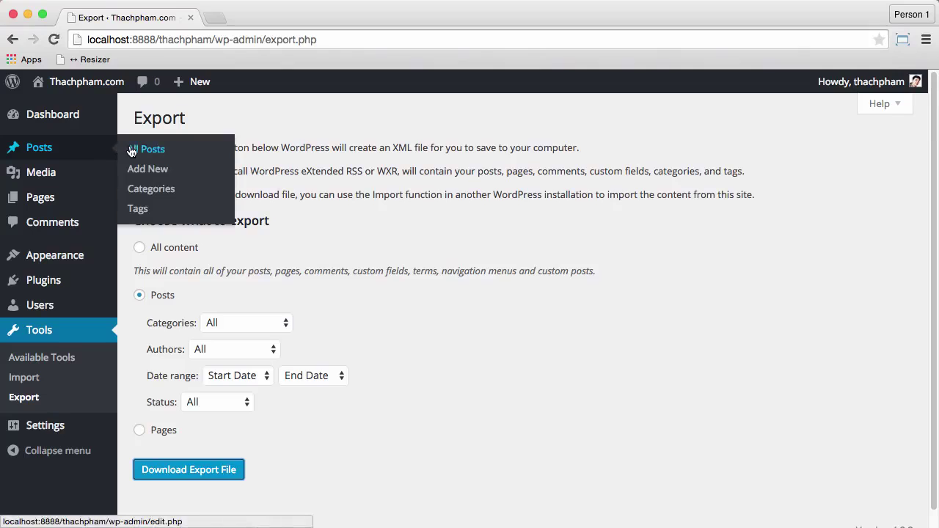
Move the posts "Post from Contributor" and "Video" to the trash from the list of all posts.
{"action": "left_click", "coordinate": [130, 151]}
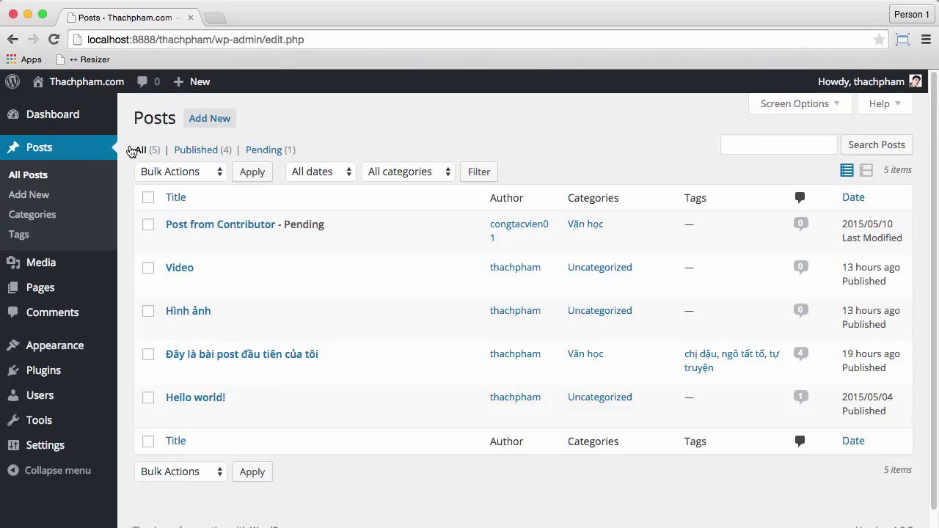
{"action": "left_click", "coordinate": [260, 243]}
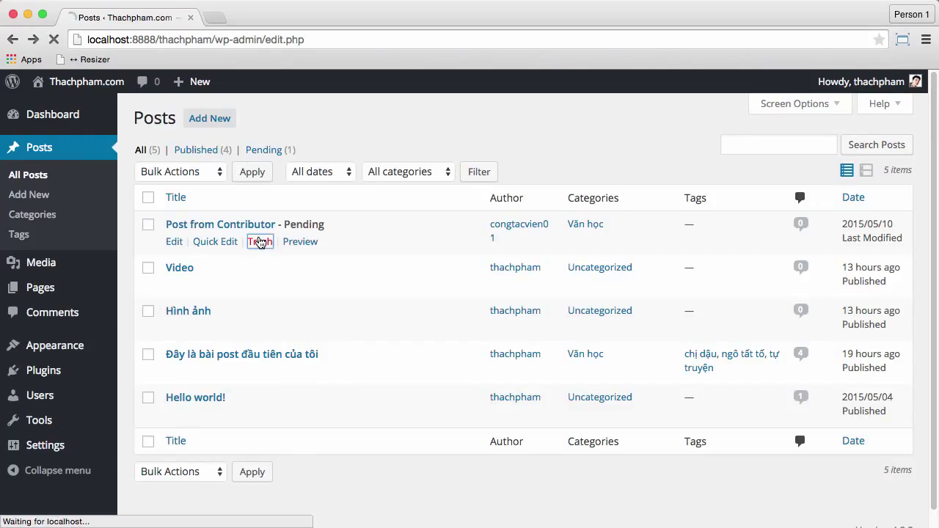
{"action": "right_click", "coordinate": [257, 220]}
{"action": "left_click", "coordinate": [261, 224]}
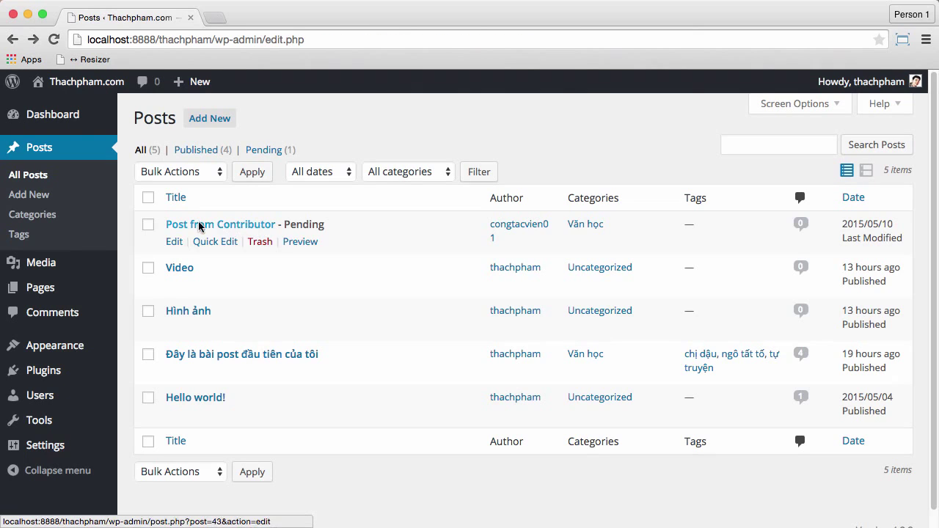
{"action": "left_click", "coordinate": [84, 175]}
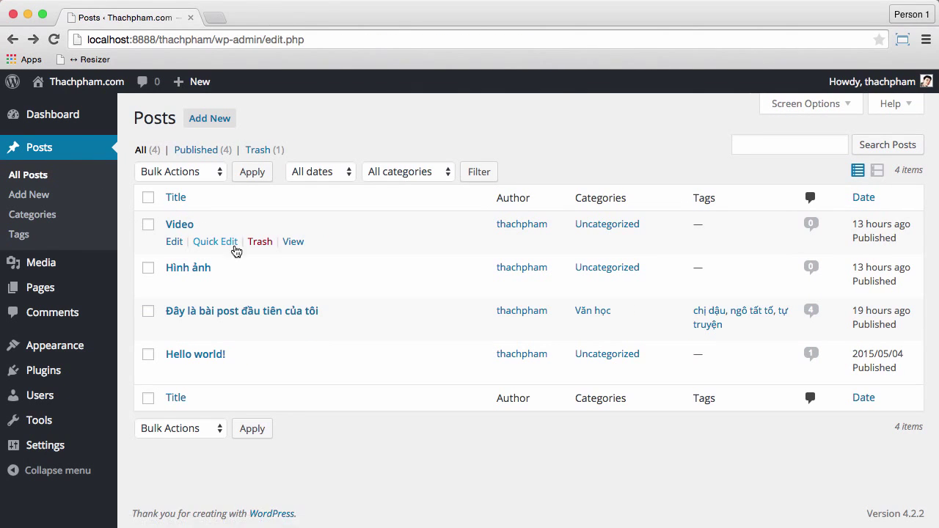
{"action": "left_click", "coordinate": [259, 243]}
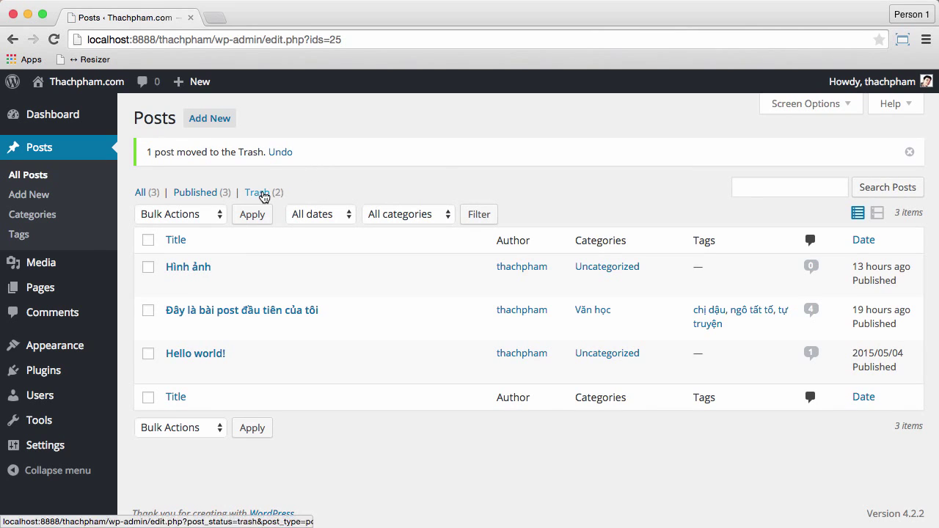
Permanently delete all the trashed posts and return to the list of all posts.
{"action": "left_click", "coordinate": [262, 195]}
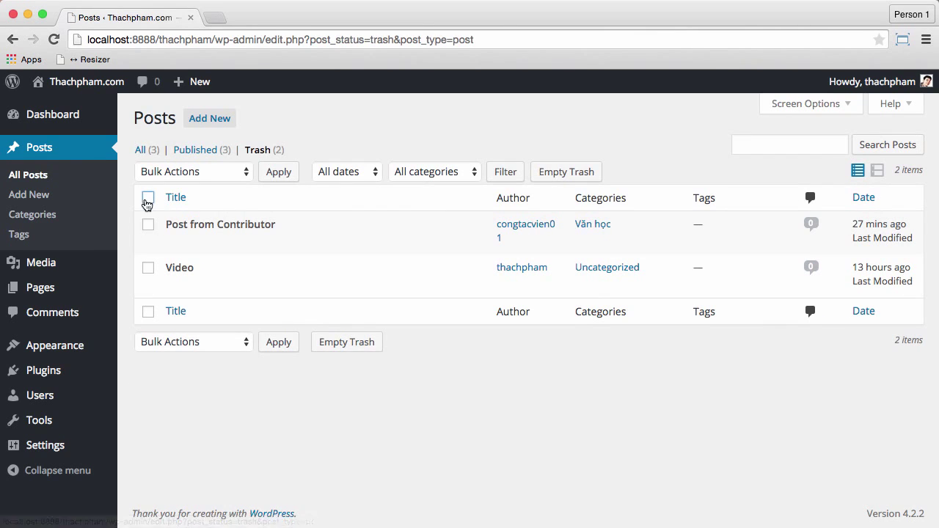
{"action": "left_click", "coordinate": [147, 198]}
{"action": "left_click", "coordinate": [537, 172]}
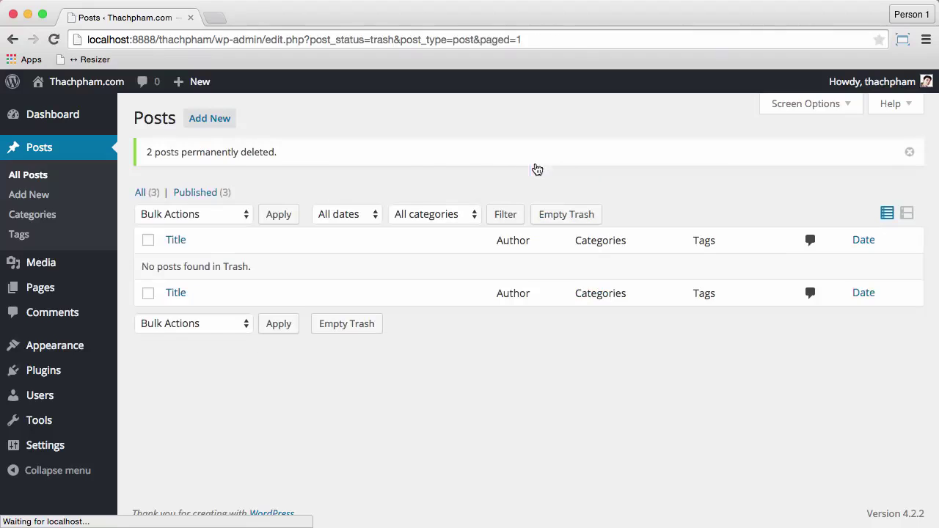
{"action": "left_click", "coordinate": [141, 192]}
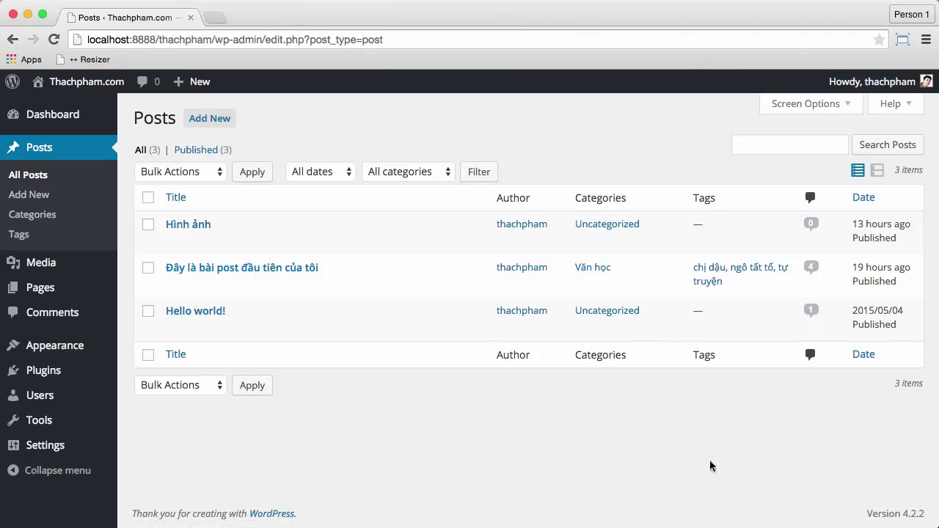
Install the WordPress Importer plugin from the Import tool, activate it and run the importer.
{"action": "mouse_move", "coordinate": [77, 420]}
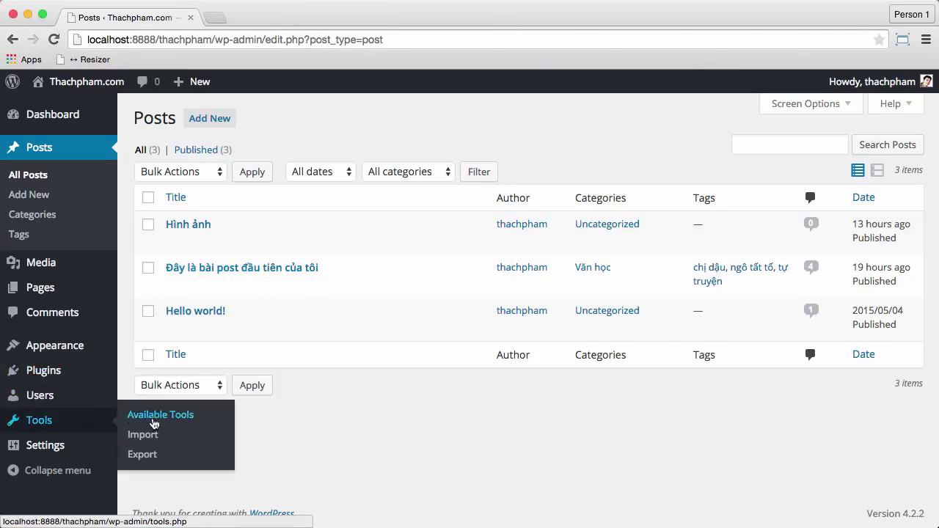
{"action": "left_click", "coordinate": [157, 434]}
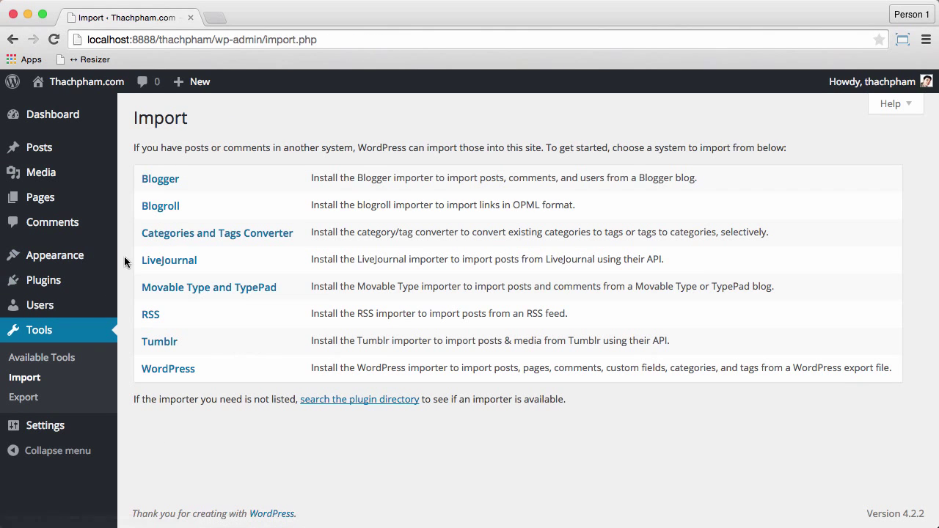
{"action": "left_click", "coordinate": [168, 371]}
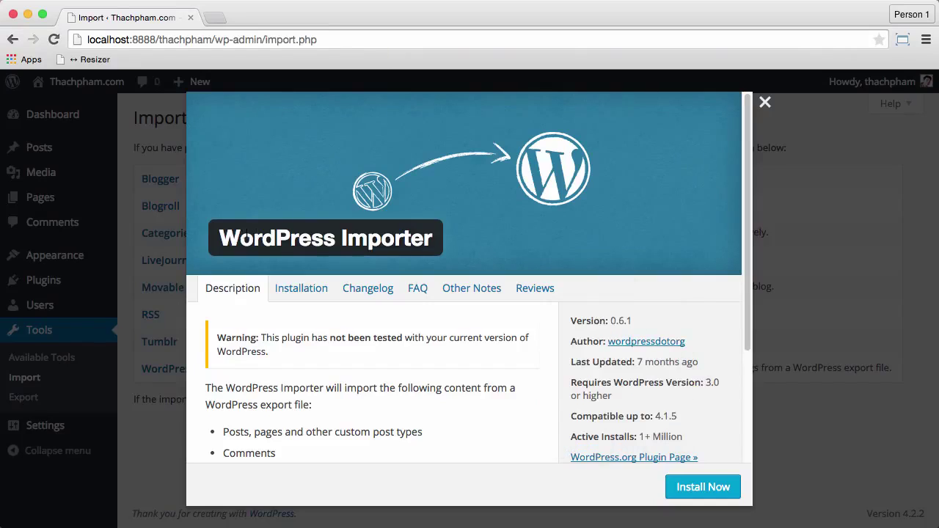
{"action": "left_click", "coordinate": [690, 489]}
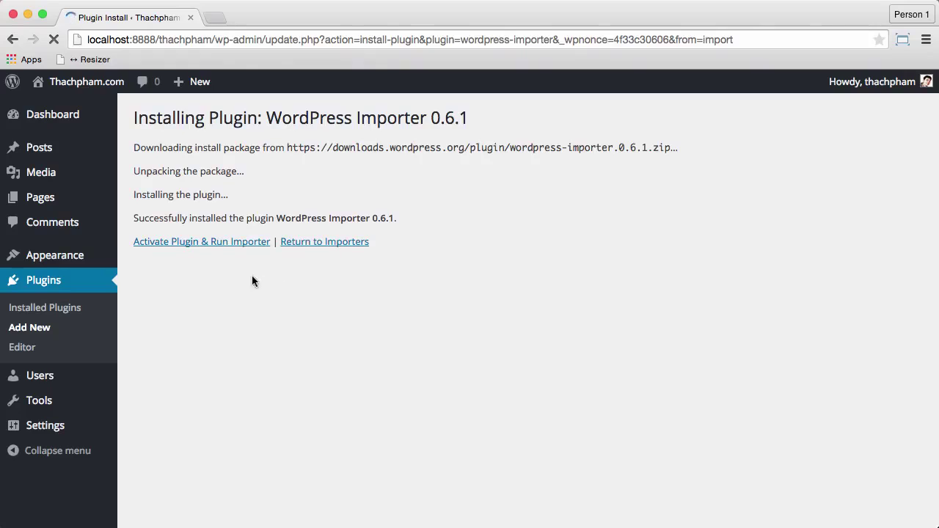
{"action": "left_click", "coordinate": [214, 242]}
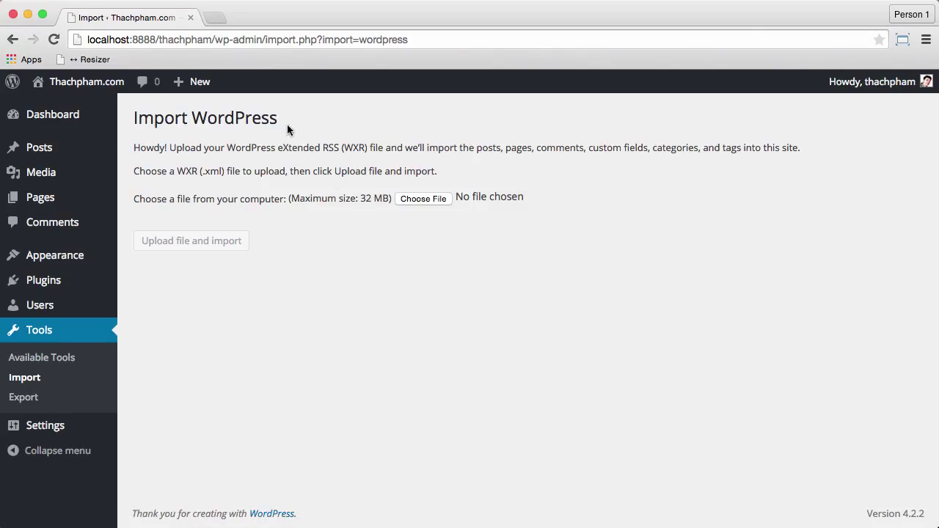
Upload the exported XML file from the Downloads folder to the WordPress importer.
{"action": "left_click", "coordinate": [416, 199]}
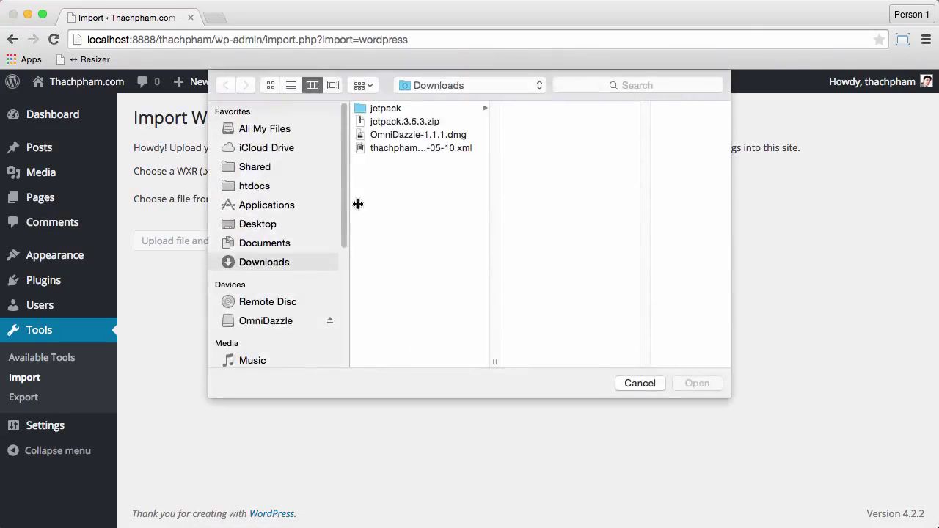
{"action": "double_click", "coordinate": [397, 153]}
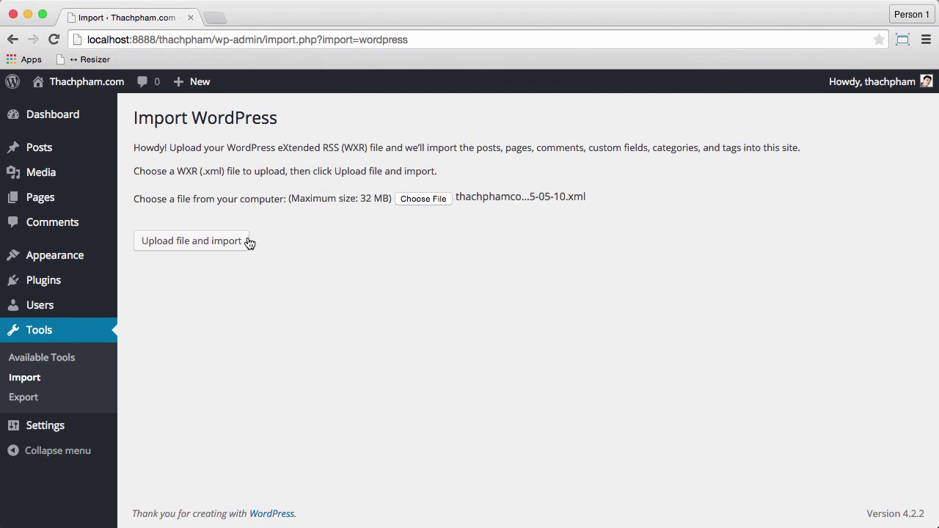
{"action": "left_click", "coordinate": [226, 243]}
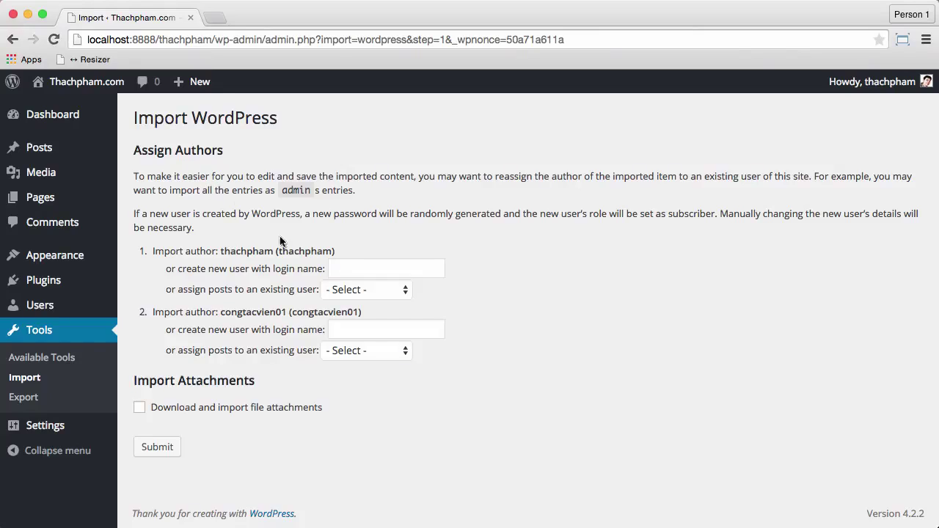
Assign the posts of both import authors to the existing user congtacvien01.
{"action": "left_click", "coordinate": [358, 288]}
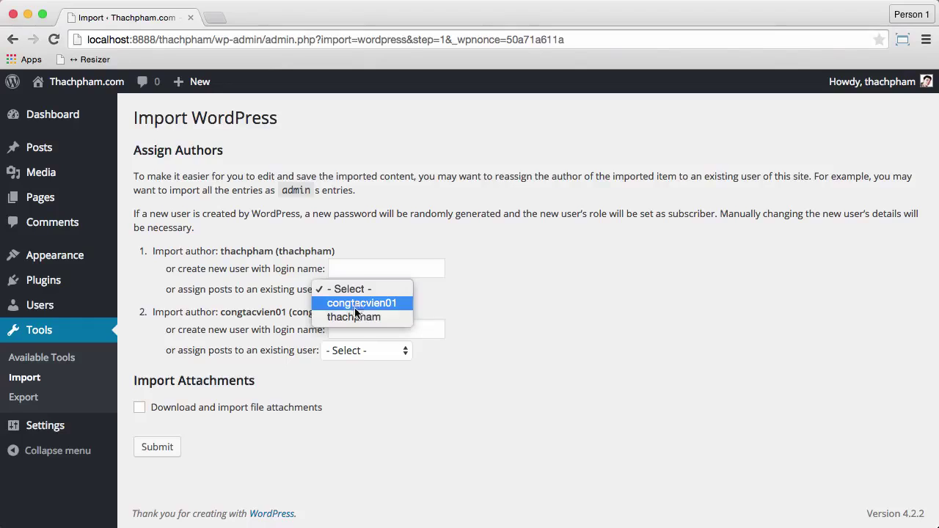
{"action": "left_click", "coordinate": [355, 302]}
{"action": "left_click", "coordinate": [364, 351]}
{"action": "left_click", "coordinate": [361, 364]}
{"action": "key", "text": "Tab"}
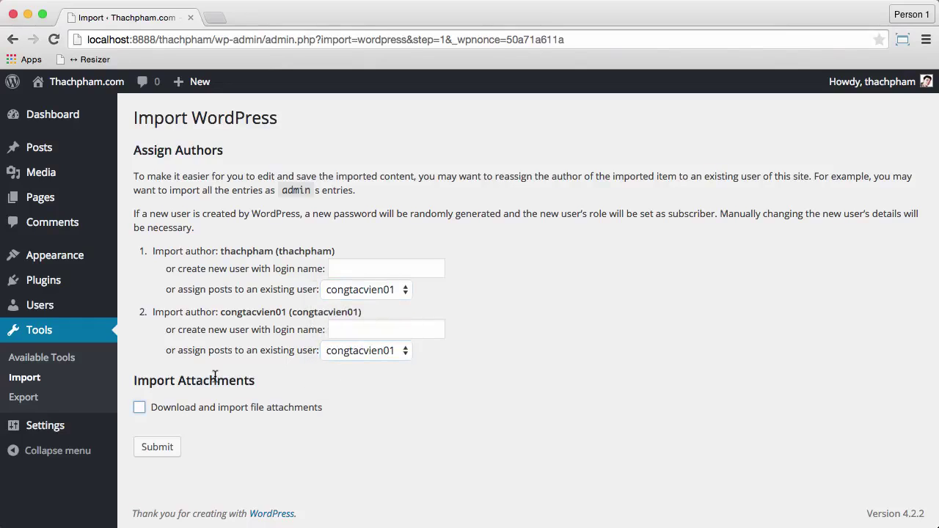
Include the download of file attachments and submit the import.
{"action": "left_click", "coordinate": [166, 416]}
{"action": "left_click", "coordinate": [161, 449]}
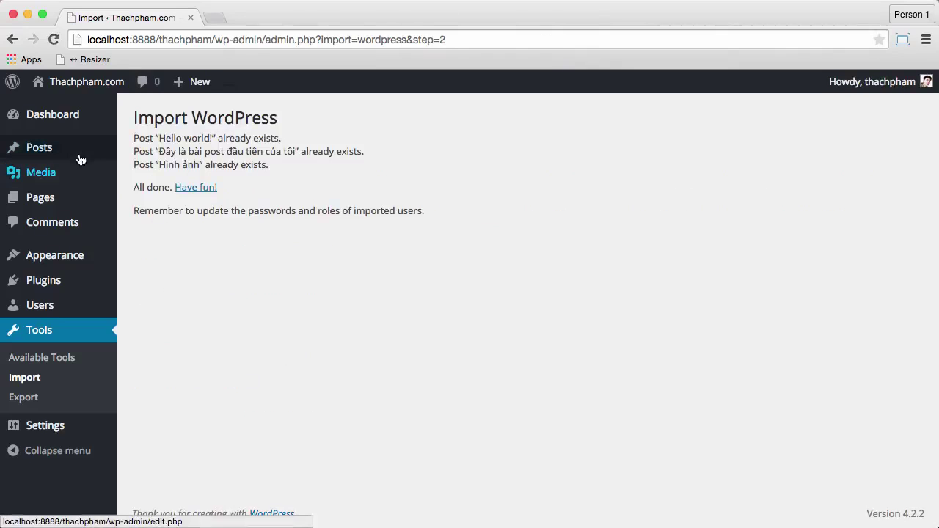
Open the list of all posts and check the imported posts and their authors.
{"action": "mouse_move", "coordinate": [109, 157]}
{"action": "left_click", "coordinate": [158, 153]}
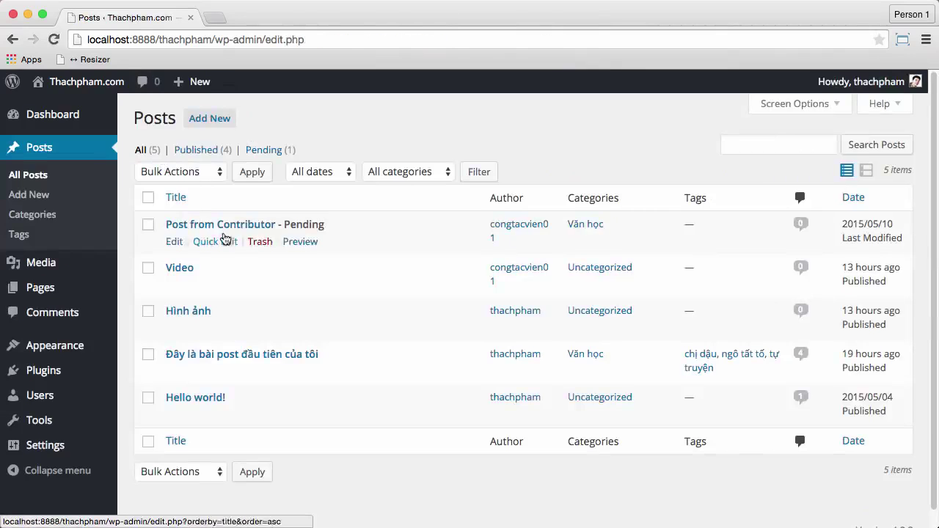
{"action": "mouse_move", "coordinate": [223, 288]}
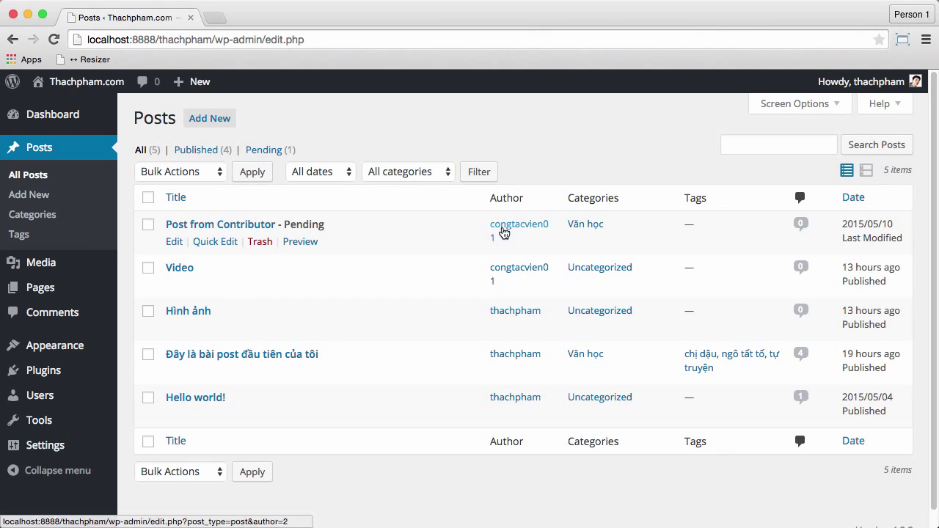